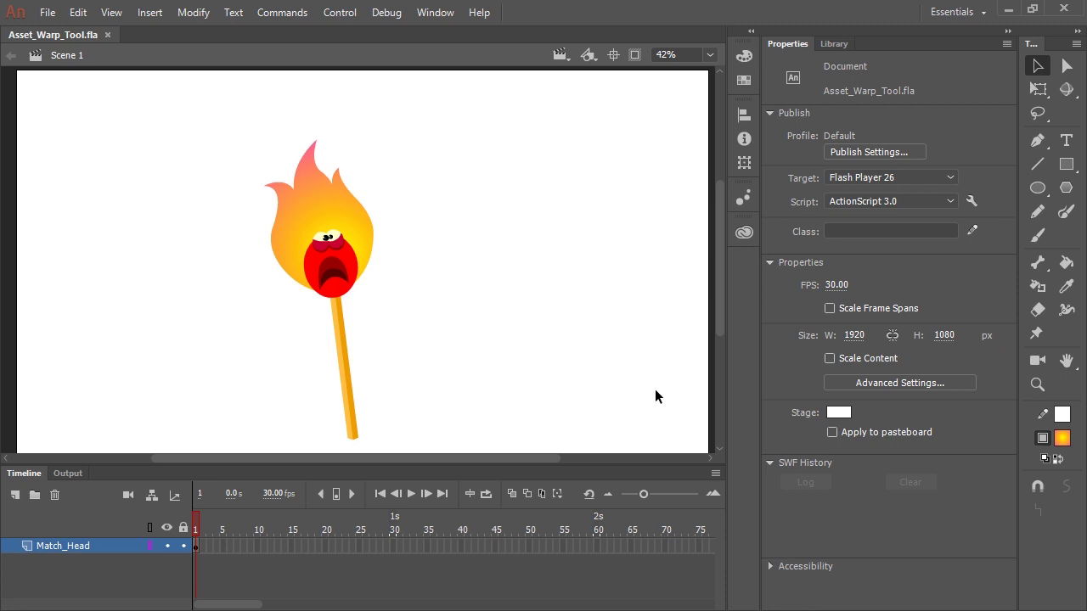
# - Open the Matchstick symbol for editing and toggle the visibility of its MatchHead and Layer_3 layers to identify their contents
pyautogui.click(359, 244)
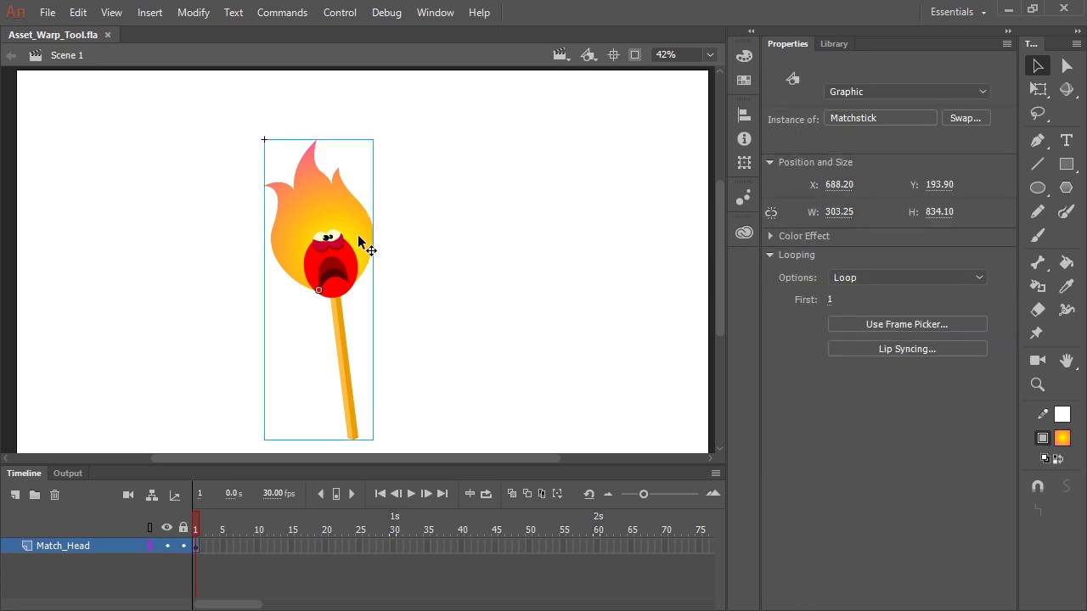
pyautogui.doubleClick(358, 245)
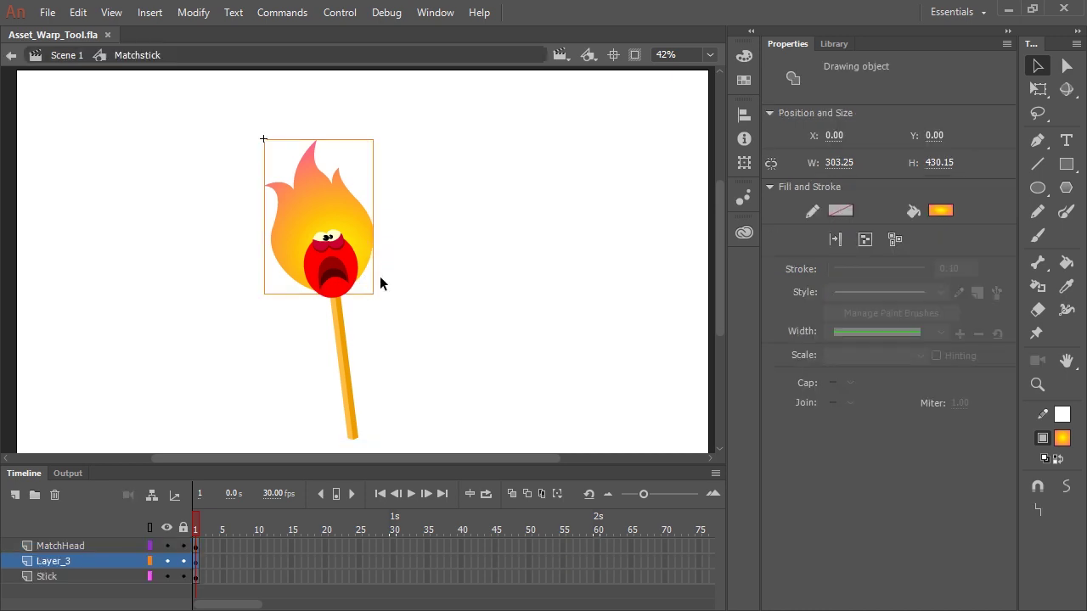
pyautogui.click(171, 559)
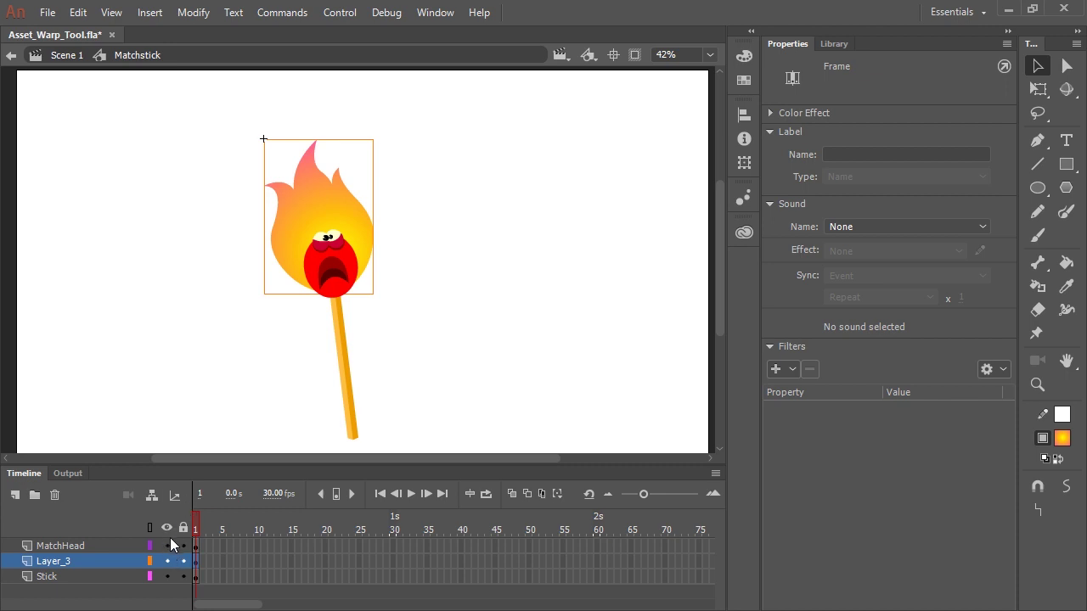
pyautogui.click(168, 545)
pyautogui.click(168, 545)
pyautogui.click(343, 270)
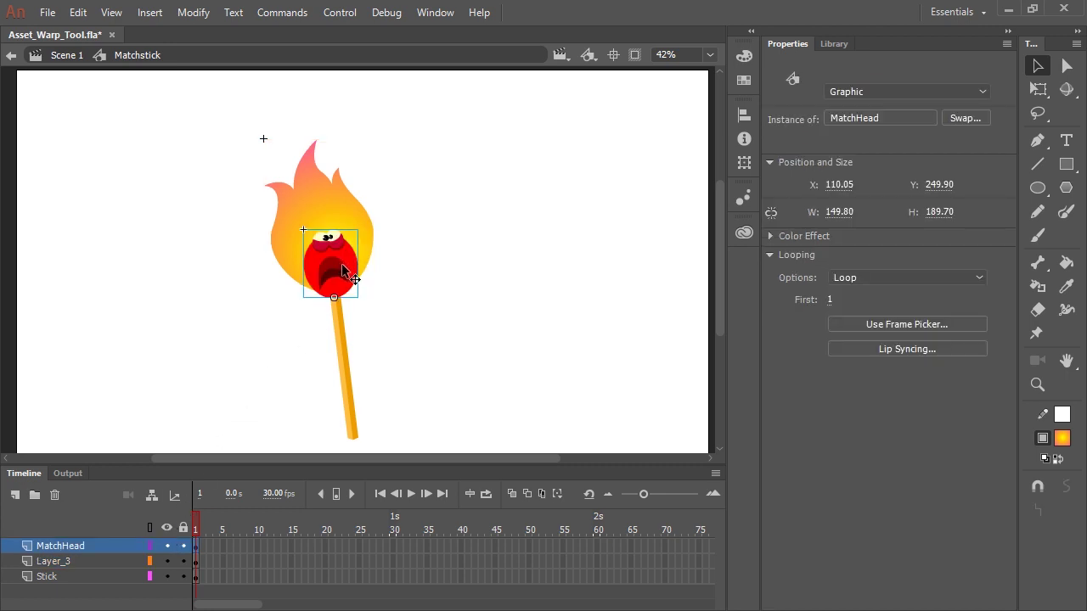
pyautogui.click(168, 561)
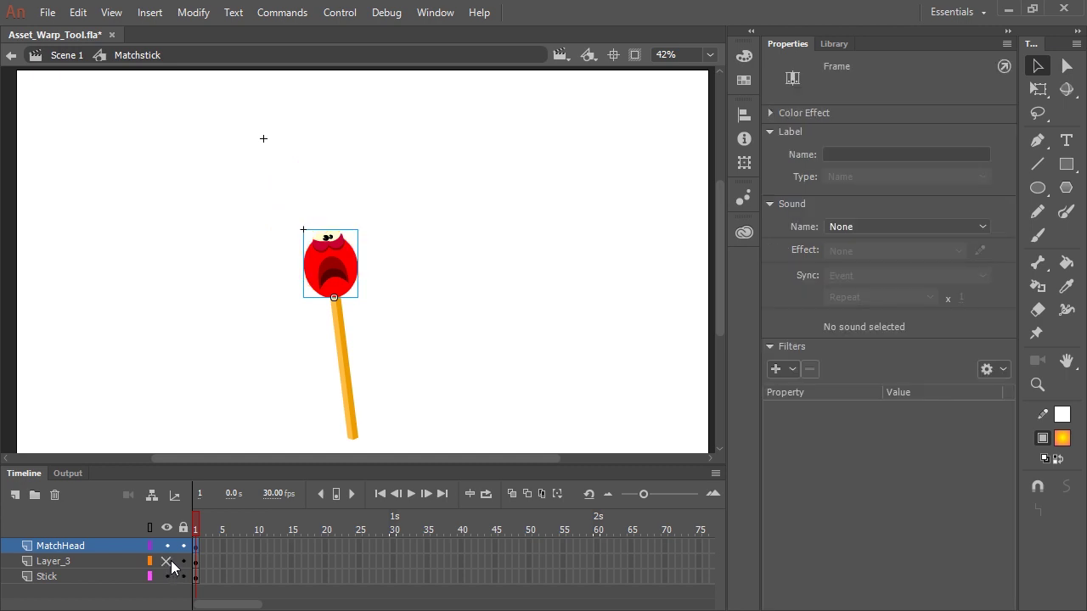
pyautogui.click(168, 561)
# - Rename Layer_3 to Flame, and lock the MatchHead and Stick layers with both shown as outlines
pyautogui.doubleClick(71, 561)
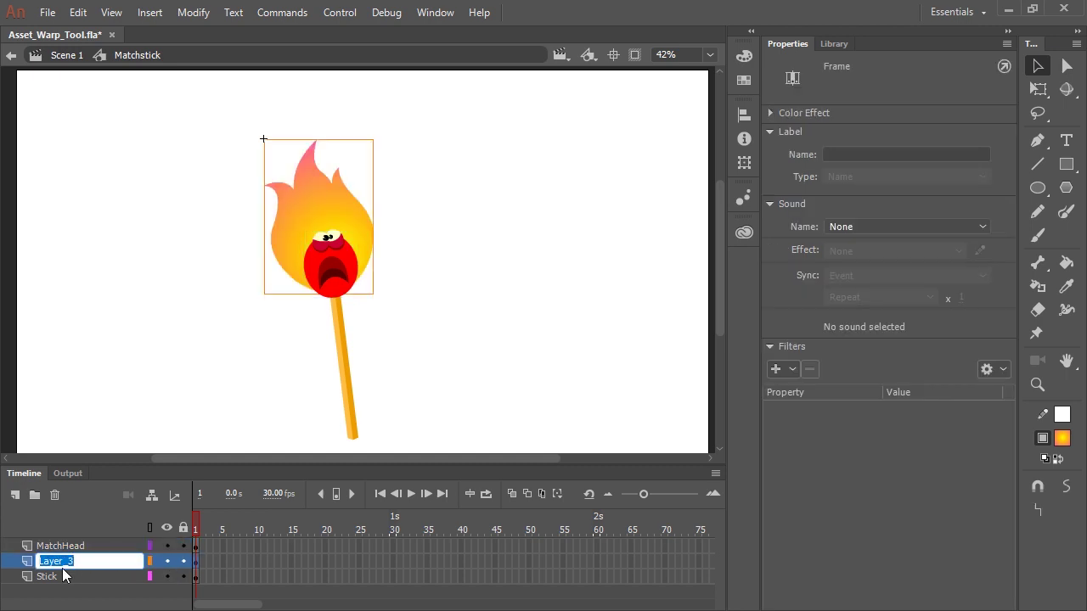
pyautogui.write('Flame')
pyautogui.press('Return')
pyautogui.click(129, 580)
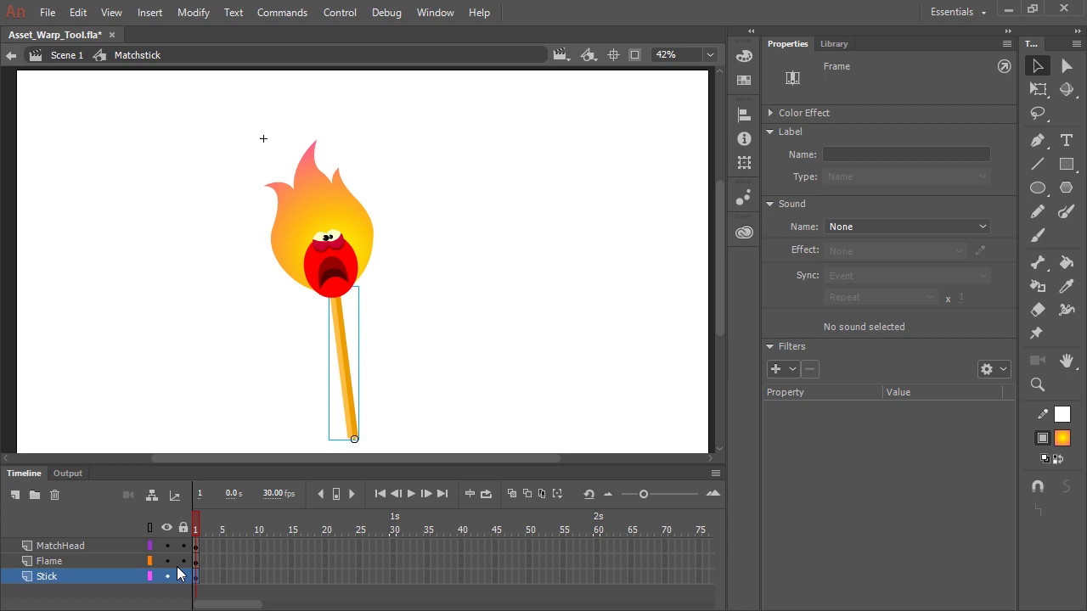
pyautogui.click(183, 576)
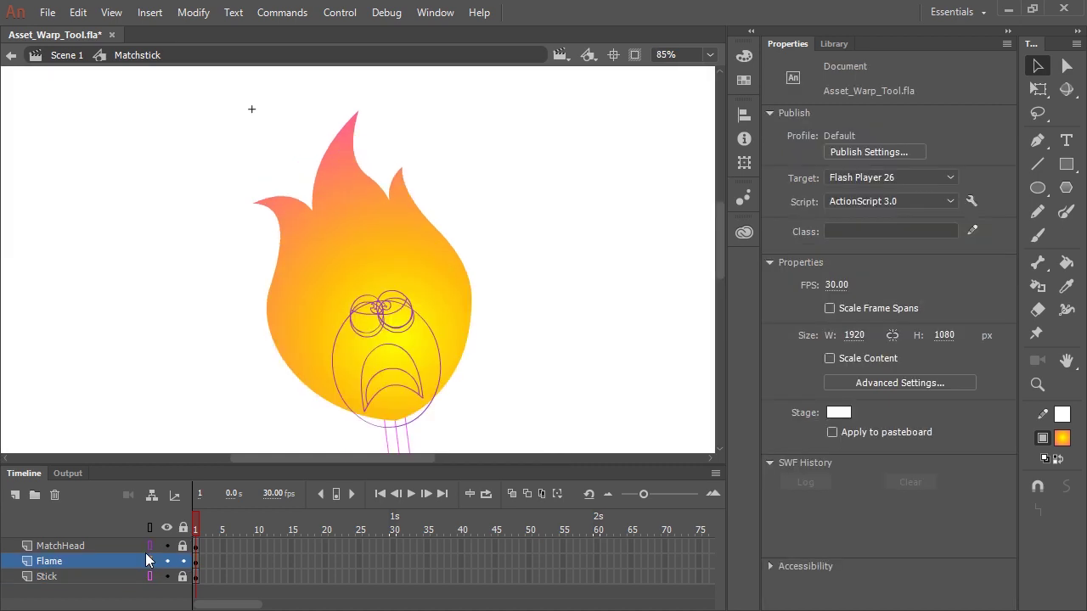
# - Use the Asset Warp tool on the flame to add pins at its base, right side and left side
pyautogui.click(429, 289)
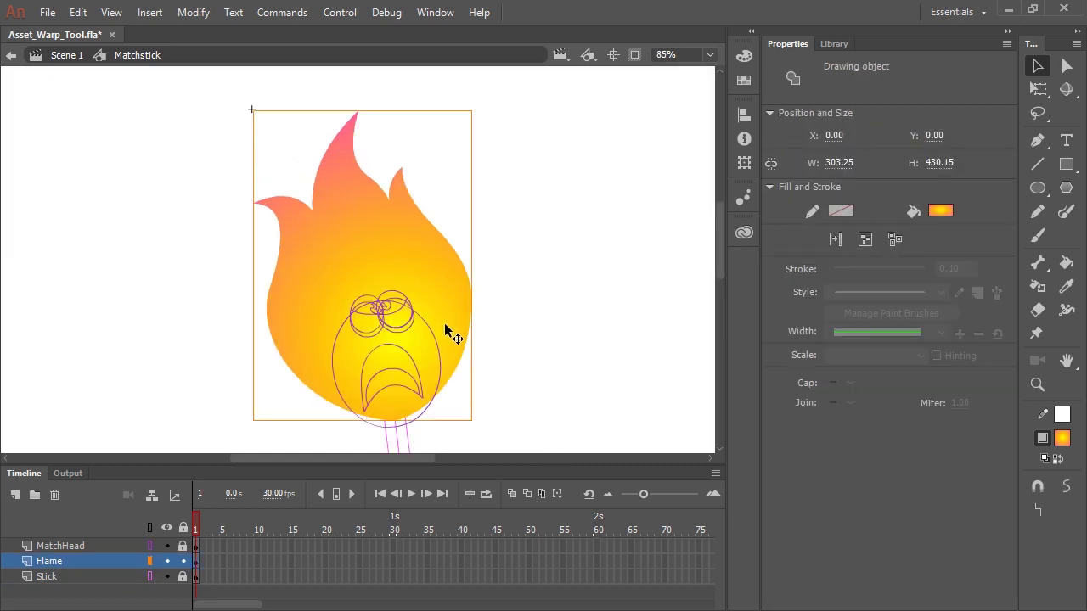
pyautogui.click(1038, 335)
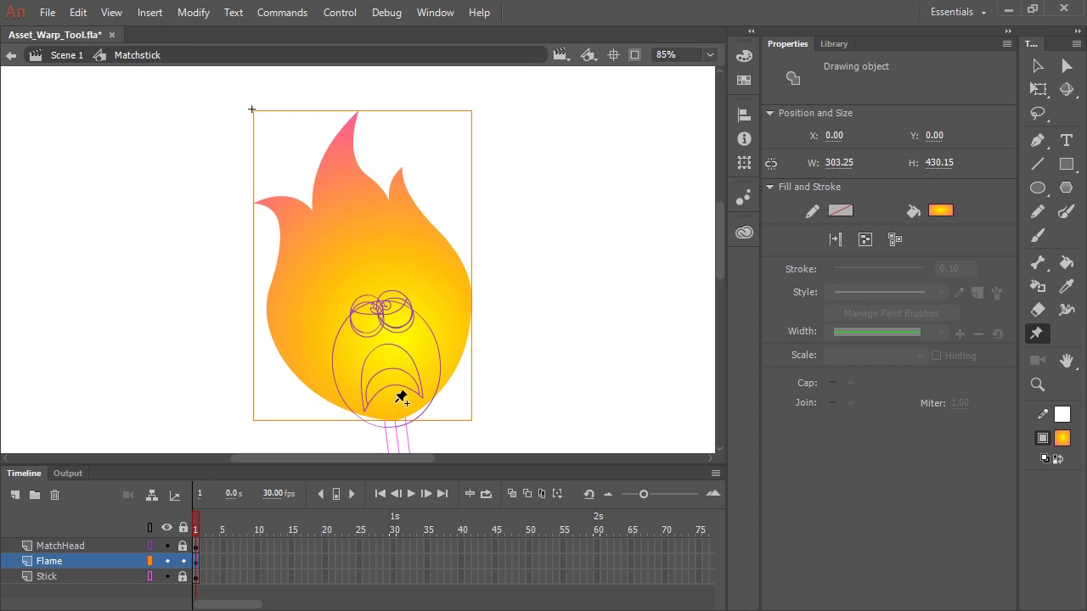
pyautogui.click(395, 405)
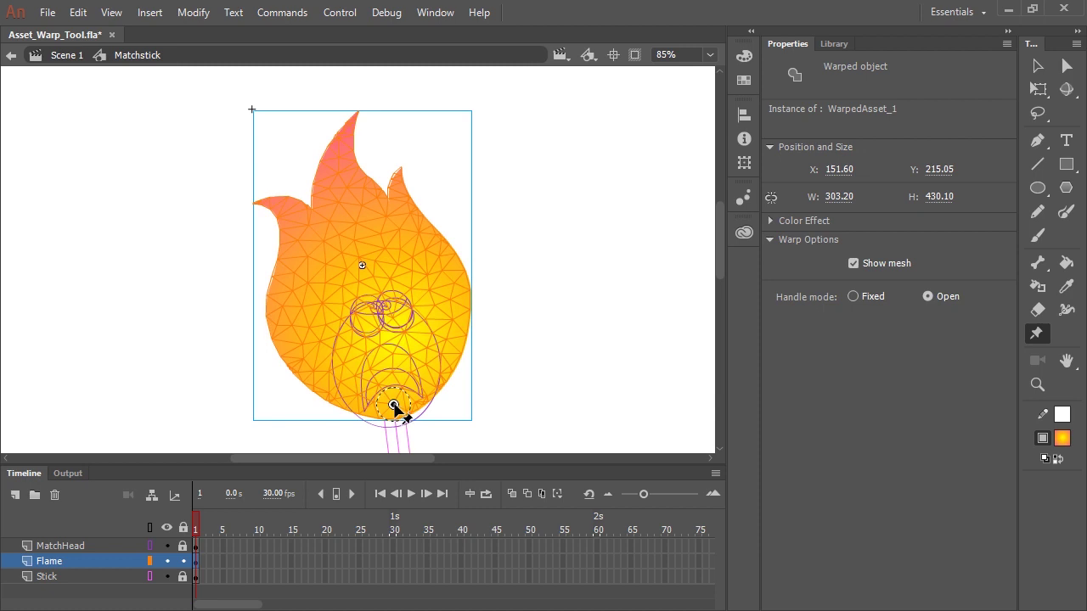
pyautogui.click(451, 304)
pyautogui.click(291, 333)
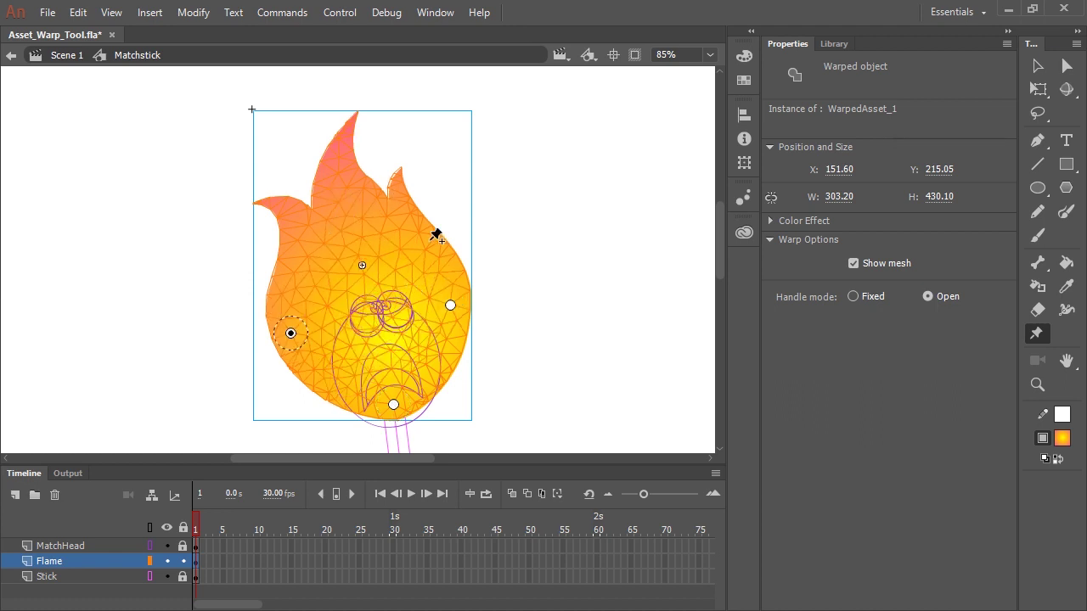
# - Add warp pins at the base and tip of each flame tongue, plus one in the flame's centre
pyautogui.click(405, 235)
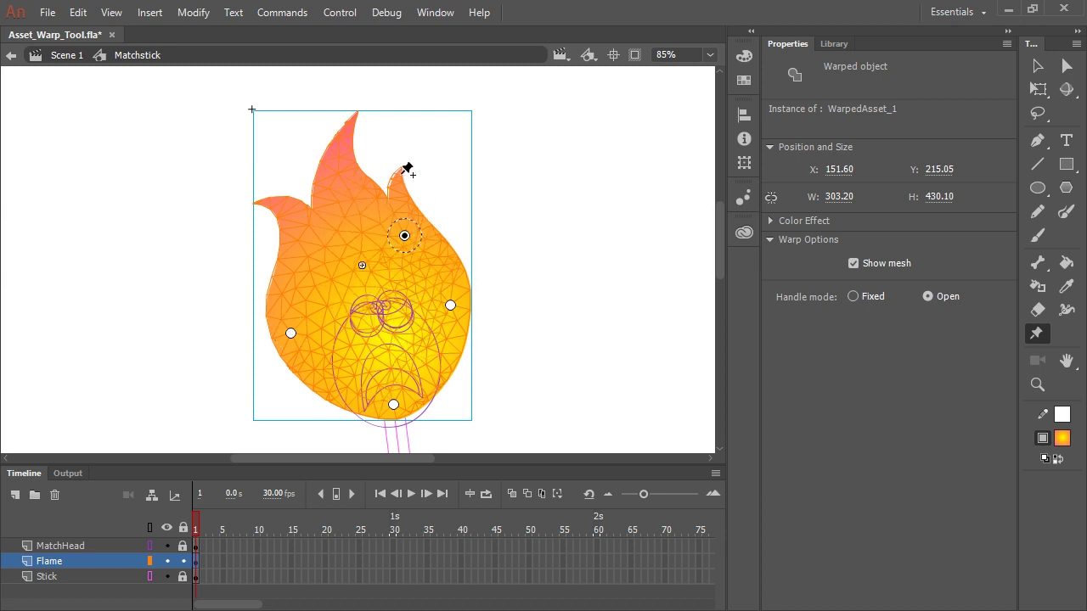
pyautogui.click(399, 177)
pyautogui.click(369, 282)
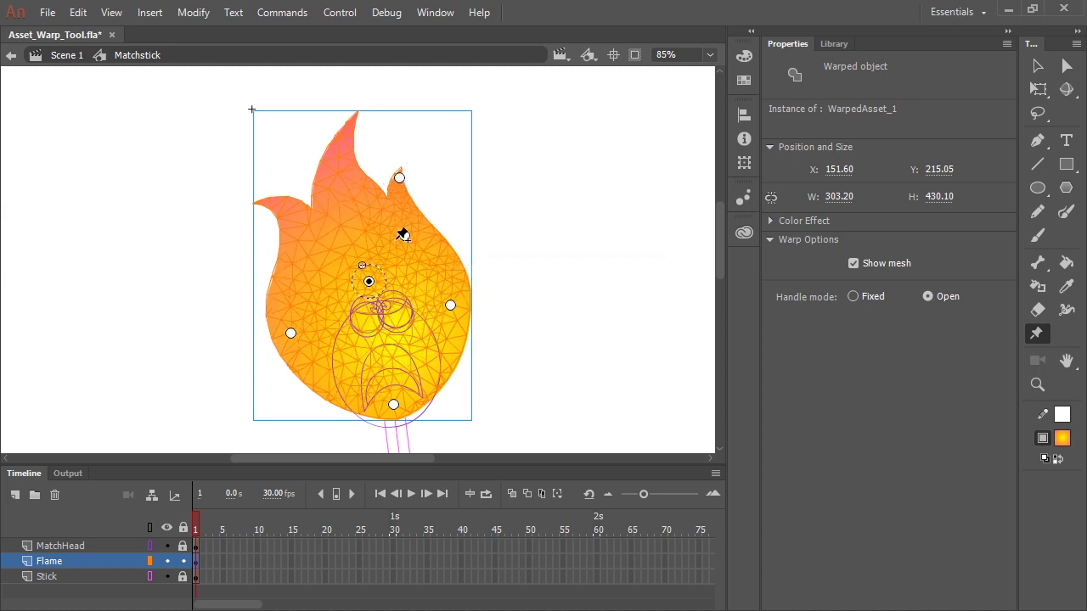
pyautogui.click(345, 201)
pyautogui.click(349, 134)
pyautogui.click(270, 202)
pyautogui.click(299, 264)
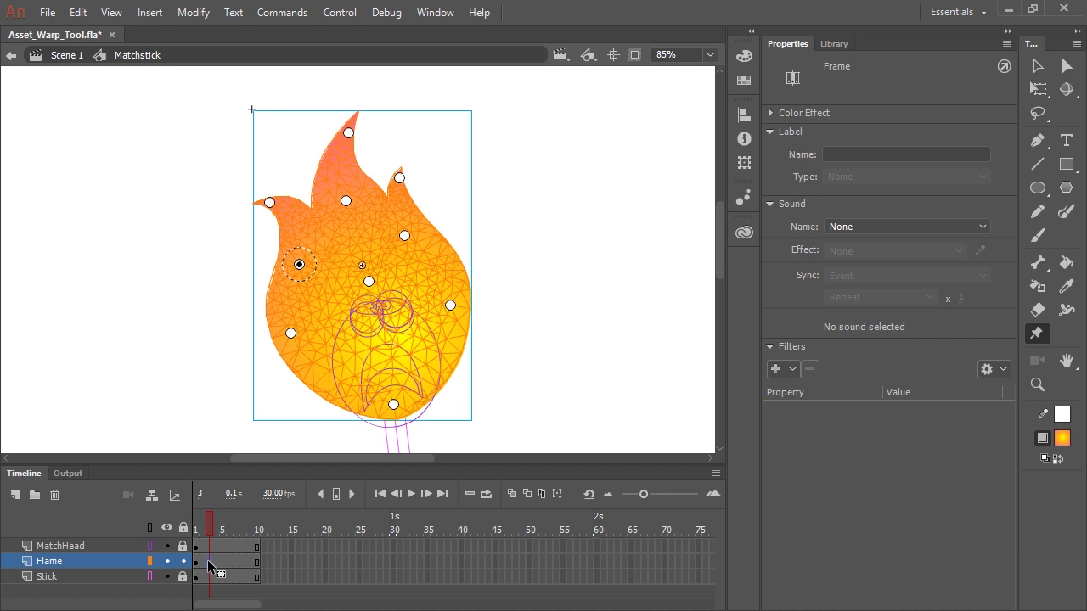
# - Insert a keyframe at frame 3 on the Flame layer and bend the flame's middle tongue over to the left
pyautogui.press('F6')
pyautogui.moveTo(205, 568); pyautogui.dragTo(209, 562)
pyautogui.hotkey('ctrl', '=')
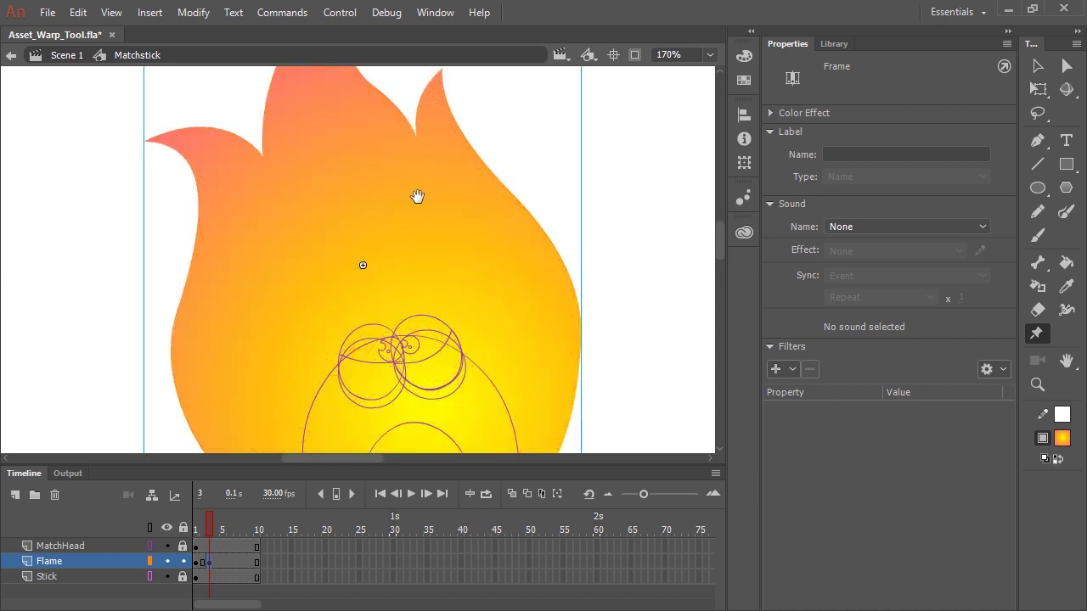
pyautogui.moveTo(417, 196); pyautogui.dragTo(430, 359)
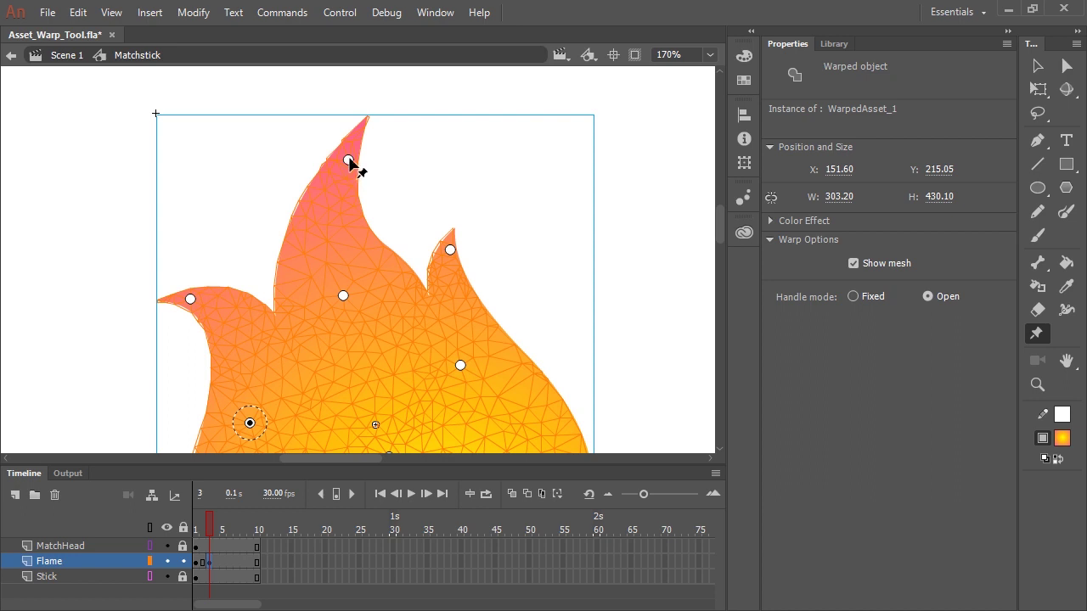
pyautogui.moveTo(348, 159); pyautogui.dragTo(261, 164)
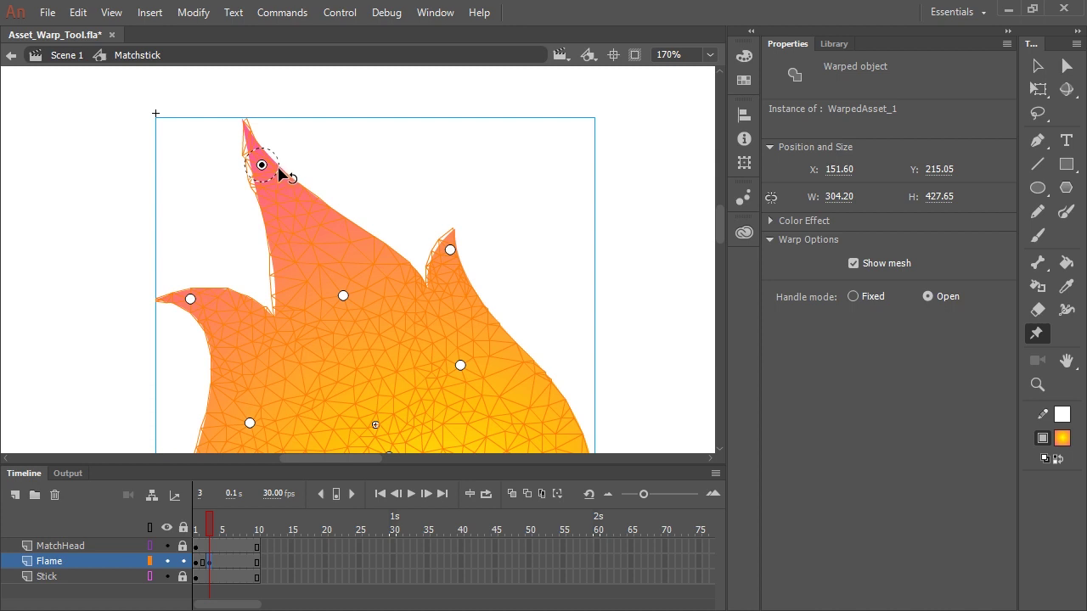
pyautogui.moveTo(280, 172); pyautogui.dragTo(286, 141)
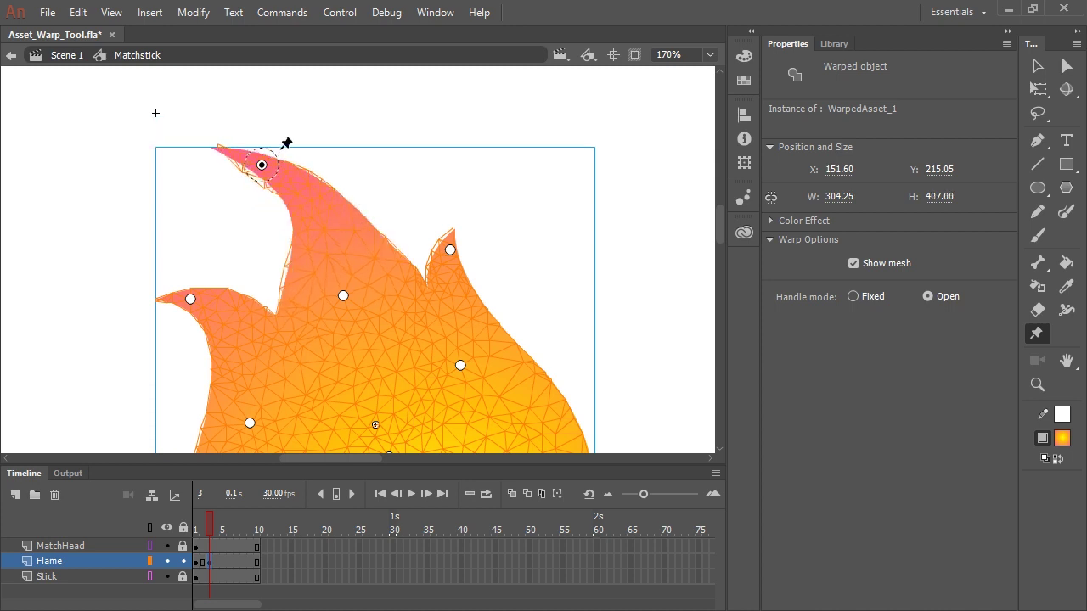
pyautogui.click(343, 295)
pyautogui.moveTo(359, 291); pyautogui.dragTo(317, 302)
pyautogui.moveTo(262, 165)
pyautogui.mouseDown()
pyautogui.moveTo(287, 172)
pyautogui.moveTo(265, 177)
pyautogui.mouseUp()
# - Raise the flame's right tongue at frame 3, curling its tip outward, and lower the middle tip
pyautogui.click(450, 250)
pyautogui.moveTo(450, 250); pyautogui.dragTo(423, 177)
pyautogui.moveTo(264, 176); pyautogui.dragTo(281, 217)
pyautogui.click(424, 177)
pyautogui.click(460, 365)
pyautogui.moveTo(474, 372); pyautogui.dragTo(453, 349)
pyautogui.moveTo(424, 176)
pyautogui.mouseDown()
pyautogui.moveTo(450, 202)
pyautogui.moveTo(435, 191)
pyautogui.mouseUp()
pyautogui.moveTo(461, 366); pyautogui.dragTo(471, 332)
# - Raise the flame's left tongue upright at frame 3, move the middle tip rightward and pull the middle tongue's base pin down
pyautogui.moveTo(190, 298); pyautogui.dragTo(205, 265)
pyautogui.click(317, 303)
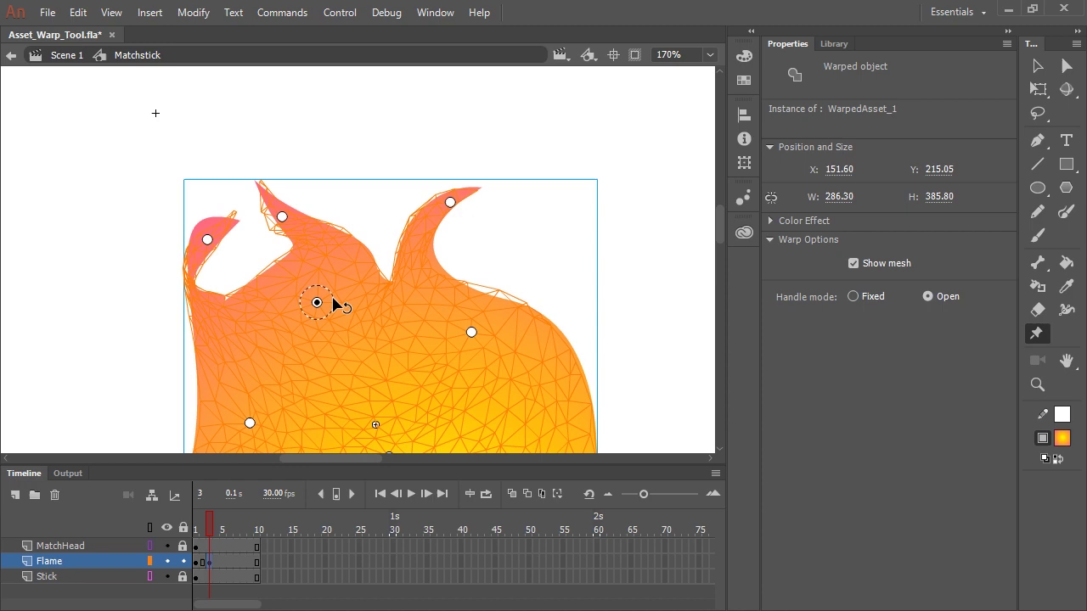
pyautogui.moveTo(333, 301); pyautogui.dragTo(328, 319)
pyautogui.moveTo(250, 423); pyautogui.dragTo(242, 382)
pyautogui.moveTo(207, 239); pyautogui.dragTo(221, 228)
pyautogui.moveTo(238, 231); pyautogui.dragTo(304, 225)
pyautogui.moveTo(316, 302); pyautogui.dragTo(311, 369)
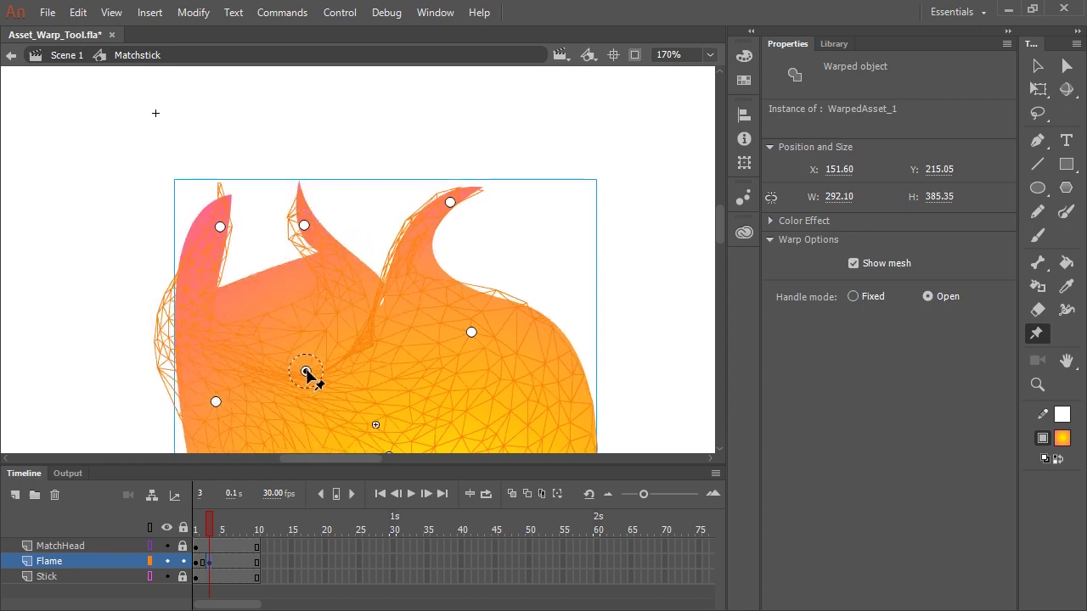
# - Adjust the side, centre and right-tongue base pins at frame 3 to reshape the flame's body
pyautogui.moveTo(456, 341); pyautogui.dragTo(431, 173)
pyautogui.hotkey('ctrl', '-')
pyautogui.click(442, 299)
pyautogui.moveTo(459, 300); pyautogui.dragTo(455, 284)
pyautogui.click(283, 327)
pyautogui.moveTo(299, 321); pyautogui.dragTo(297, 338)
pyautogui.moveTo(361, 275); pyautogui.dragTo(361, 266)
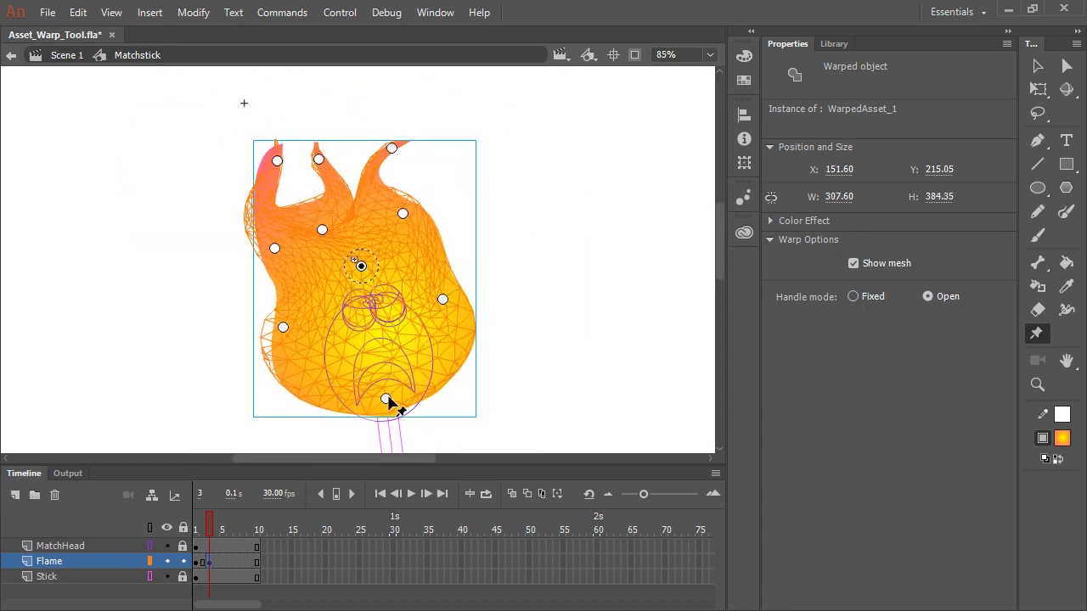
pyautogui.moveTo(403, 213); pyautogui.dragTo(424, 200)
# - Insert a keyframe at frame 5 on the Flame layer, raise the middle tip, and lower the right-side pins and left tip
pyautogui.click(213, 563)
pyautogui.click(222, 562)
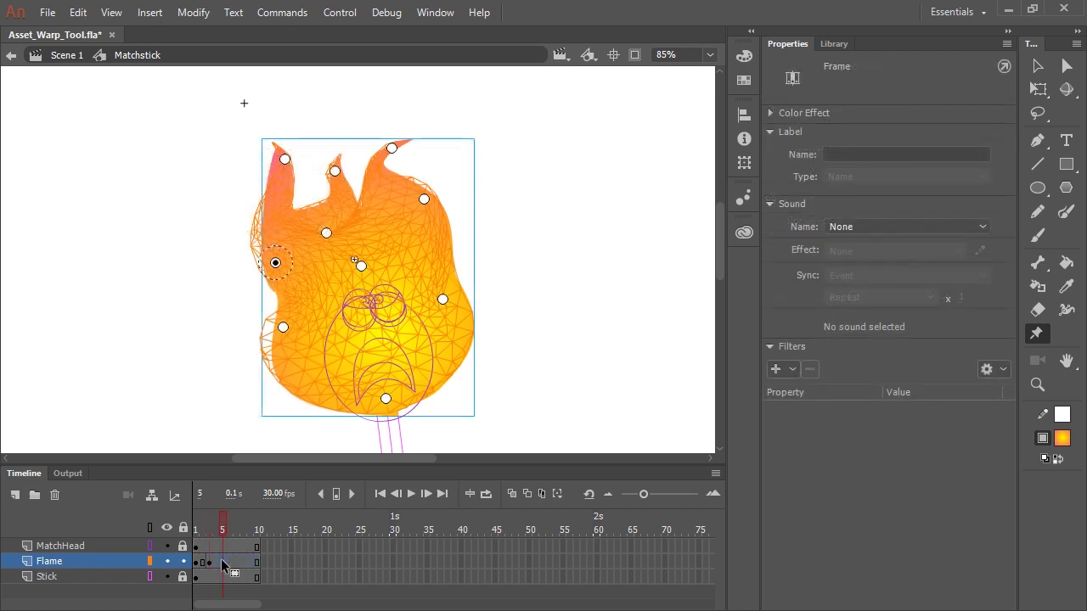
pyautogui.press('F6')
pyautogui.moveTo(392, 149); pyautogui.dragTo(391, 140)
pyautogui.moveTo(334, 171); pyautogui.dragTo(323, 134)
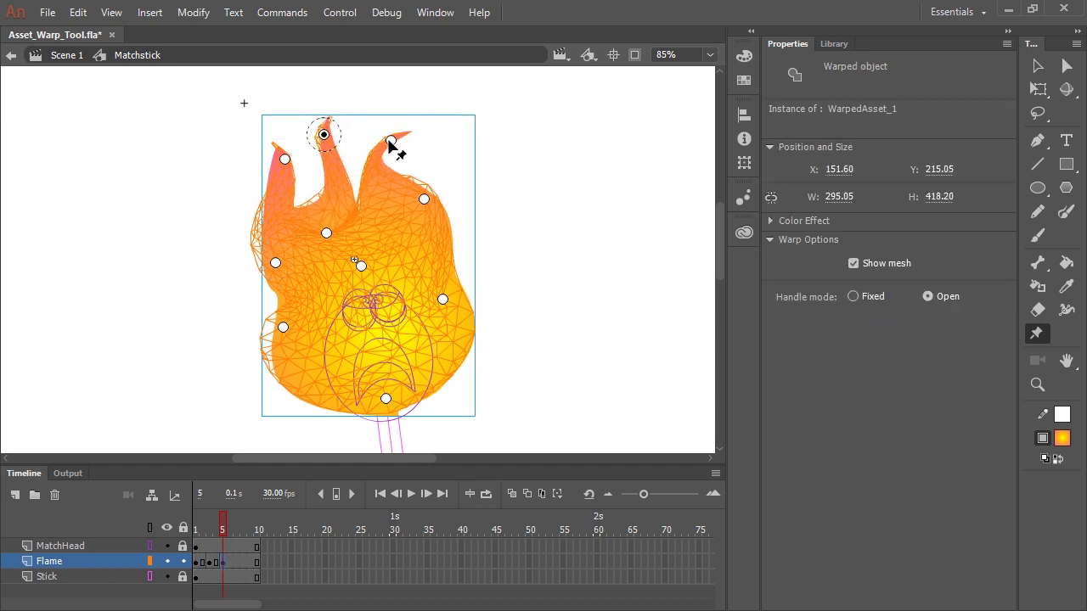
pyautogui.moveTo(428, 202); pyautogui.dragTo(423, 245)
pyautogui.moveTo(443, 299); pyautogui.dragTo(434, 371)
pyautogui.moveTo(285, 331); pyautogui.dragTo(302, 348)
pyautogui.moveTo(285, 159); pyautogui.dragTo(289, 193)
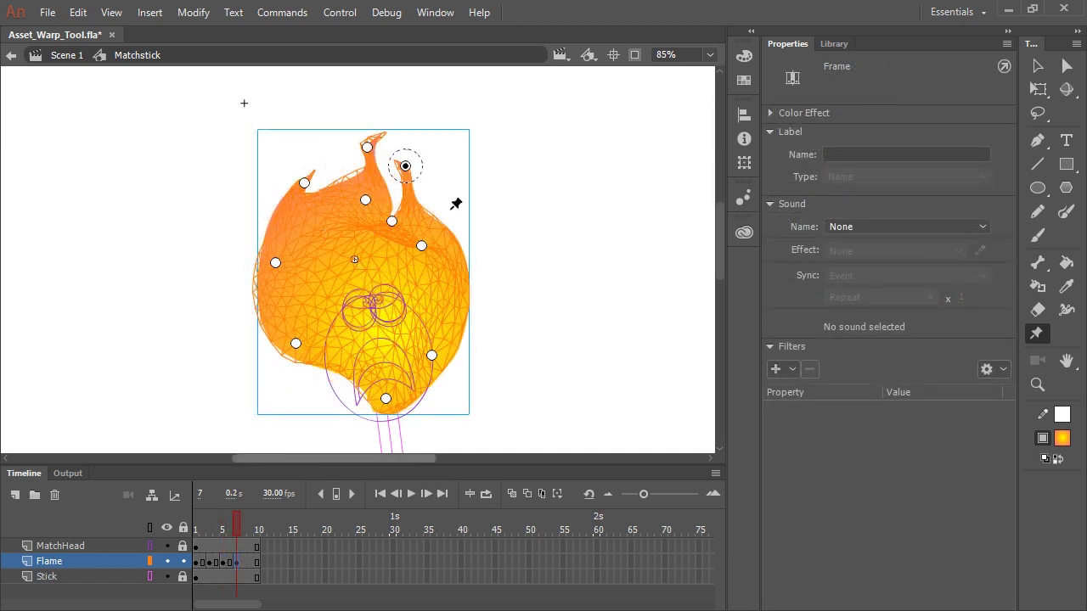
# - At frame 7, lower the flame's centre and left-side pins and swing its middle and left tips to the left
pyautogui.moveTo(392, 223); pyautogui.dragTo(386, 253)
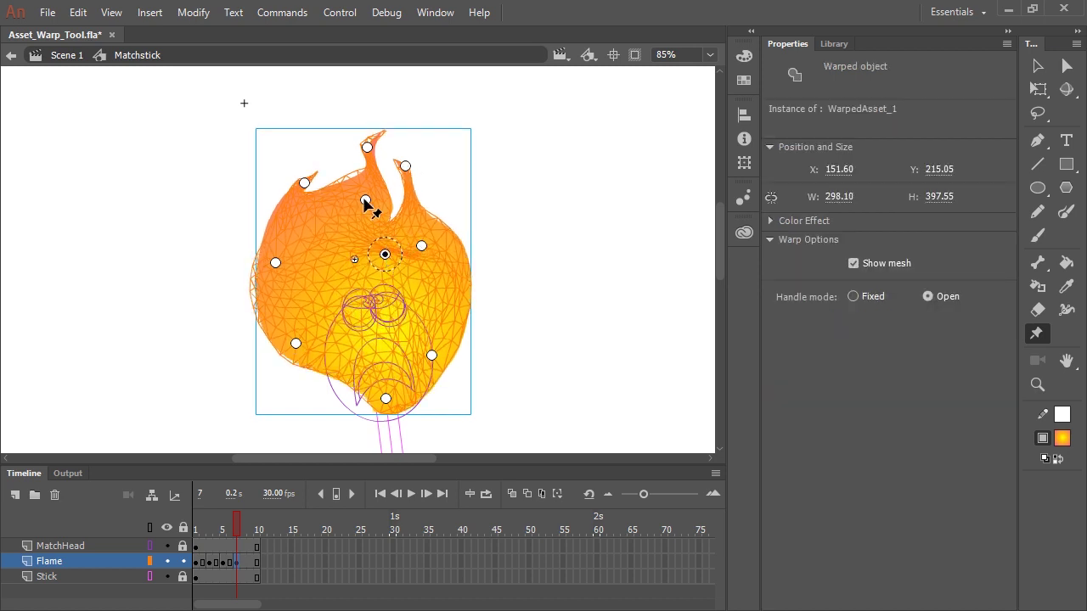
pyautogui.moveTo(365, 201); pyautogui.dragTo(339, 228)
pyautogui.moveTo(367, 146); pyautogui.dragTo(270, 300)
pyautogui.click(305, 181)
pyautogui.moveTo(268, 234); pyautogui.dragTo(275, 208)
pyautogui.moveTo(269, 304)
pyautogui.mouseDown()
pyautogui.moveTo(274, 290)
pyautogui.moveTo(290, 298)
pyautogui.moveTo(275, 306)
pyautogui.mouseUp()
# - At frame 7, bend the right tongue outward and lower the centre pin and the middle tongue's base pin
pyautogui.moveTo(429, 242); pyautogui.dragTo(440, 237)
pyautogui.moveTo(406, 166); pyautogui.dragTo(434, 186)
pyautogui.moveTo(433, 240); pyautogui.dragTo(379, 337)
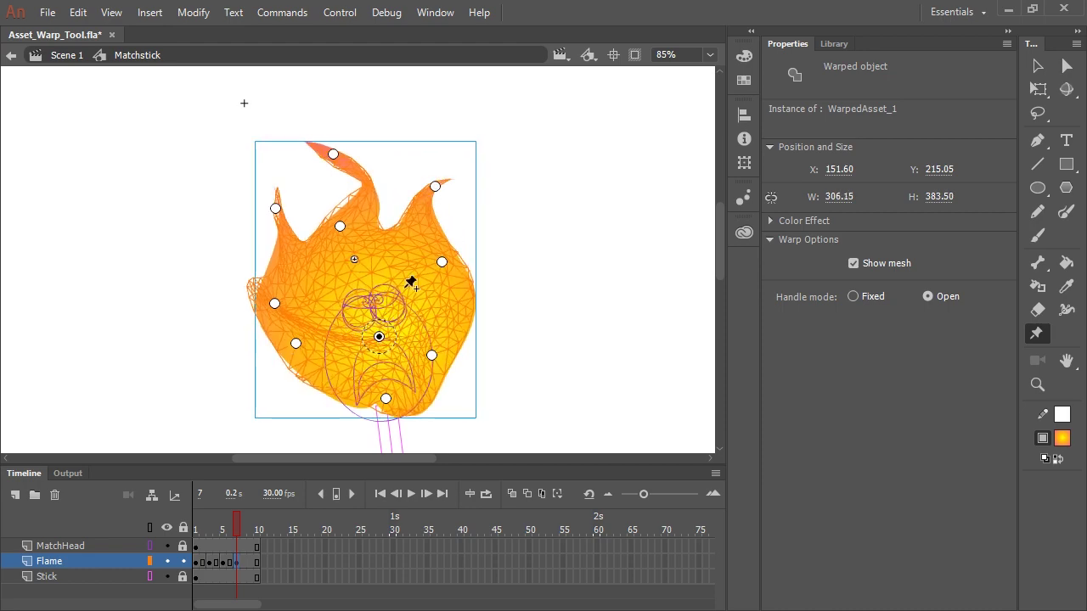
pyautogui.moveTo(332, 154); pyautogui.dragTo(367, 170)
pyautogui.moveTo(339, 225); pyautogui.dragTo(340, 284)
# - Insert a keyframe at frame 9 on the Flame layer, swing the middle tip left and pull the side pins inward
pyautogui.moveTo(236, 527)
pyautogui.mouseDown()
pyautogui.moveTo(223, 526)
pyautogui.moveTo(250, 527)
pyautogui.mouseUp()
pyautogui.press('F6')
pyautogui.moveTo(367, 171); pyautogui.dragTo(330, 145)
pyautogui.moveTo(275, 304); pyautogui.dragTo(303, 287)
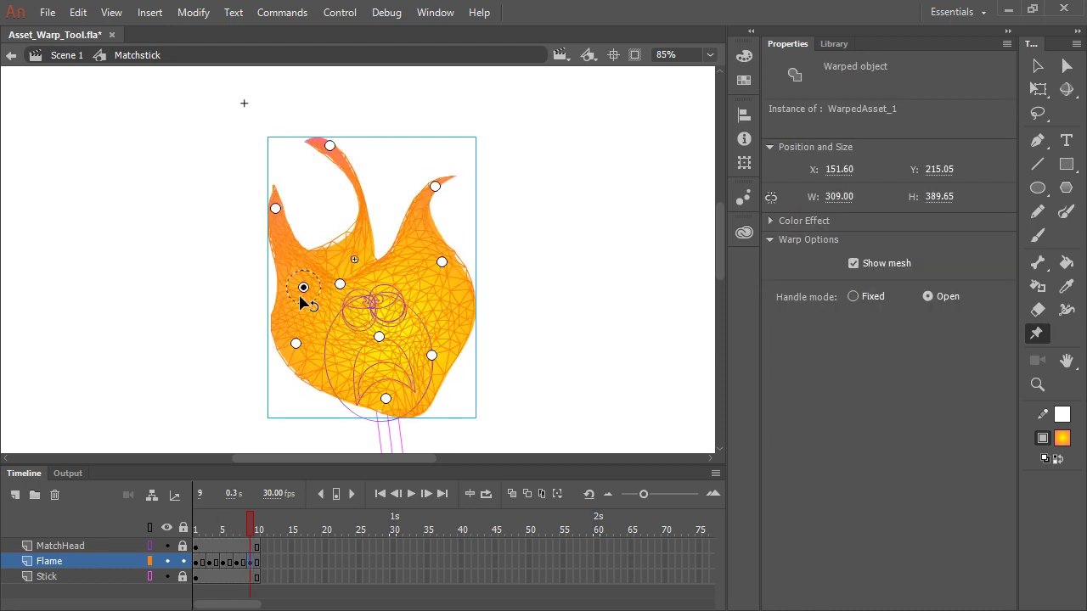
pyautogui.moveTo(296, 343); pyautogui.dragTo(318, 368)
pyautogui.moveTo(432, 355); pyautogui.dragTo(420, 337)
# - At frame 9, pull the right tongue's tip and base pins in toward the flame's centre
pyautogui.click(386, 398)
pyautogui.moveTo(441, 261); pyautogui.dragTo(413, 270)
pyautogui.moveTo(434, 186); pyautogui.dragTo(389, 215)
pyautogui.click(413, 269)
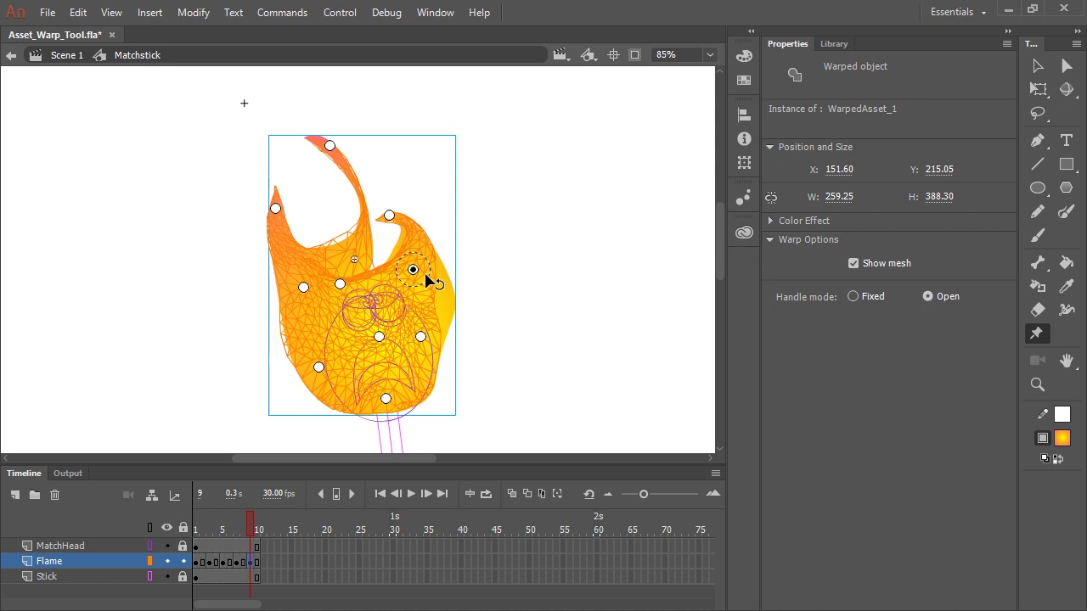
pyautogui.moveTo(413, 269); pyautogui.dragTo(416, 279)
# - At frame 9, shift the flame's middle tongue and left tip to the right and move the lower-left pin inward
pyautogui.click(329, 145)
pyautogui.moveTo(330, 145); pyautogui.dragTo(372, 196)
pyautogui.moveTo(340, 284); pyautogui.dragTo(387, 242)
pyautogui.moveTo(276, 208); pyautogui.dragTo(322, 187)
pyautogui.click(304, 288)
pyautogui.moveTo(318, 367)
pyautogui.mouseDown()
pyautogui.moveTo(332, 364)
pyautogui.moveTo(335, 381)
pyautogui.mouseUp()
# - Insert a keyframe at frame 10 on the Flame layer and create classic tweens across frames 1 to 8
pyautogui.moveTo(236, 533); pyautogui.dragTo(256, 534)
pyautogui.press('F6')
pyautogui.press('v')
pyautogui.click(197, 564)
pyautogui.moveTo(197, 564); pyautogui.dragTo(244, 564)
pyautogui.rightClick(242, 561)
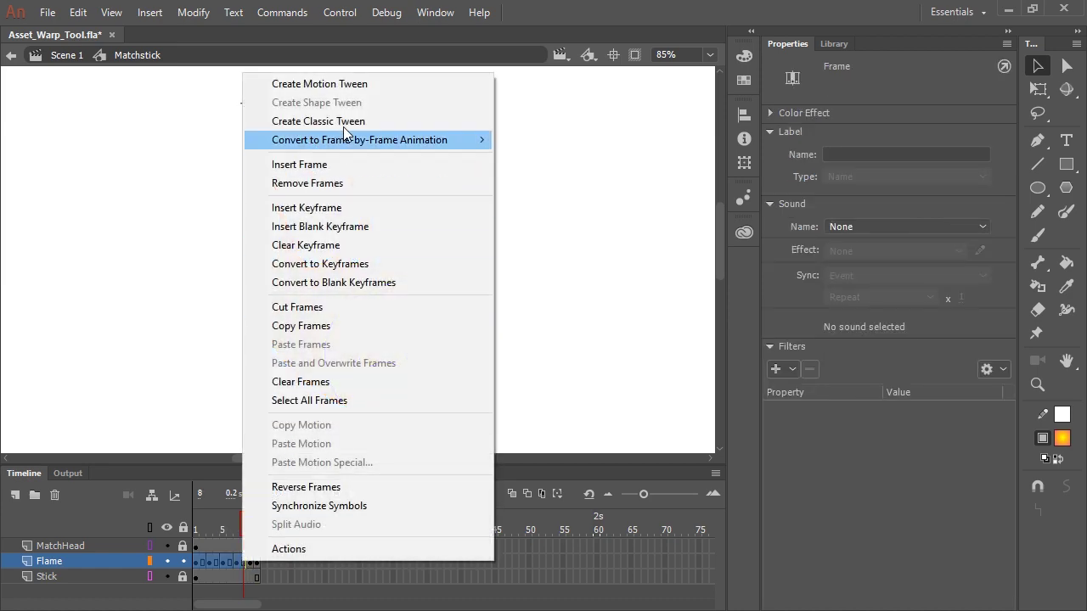
pyautogui.click(326, 117)
pyautogui.click(240, 524)
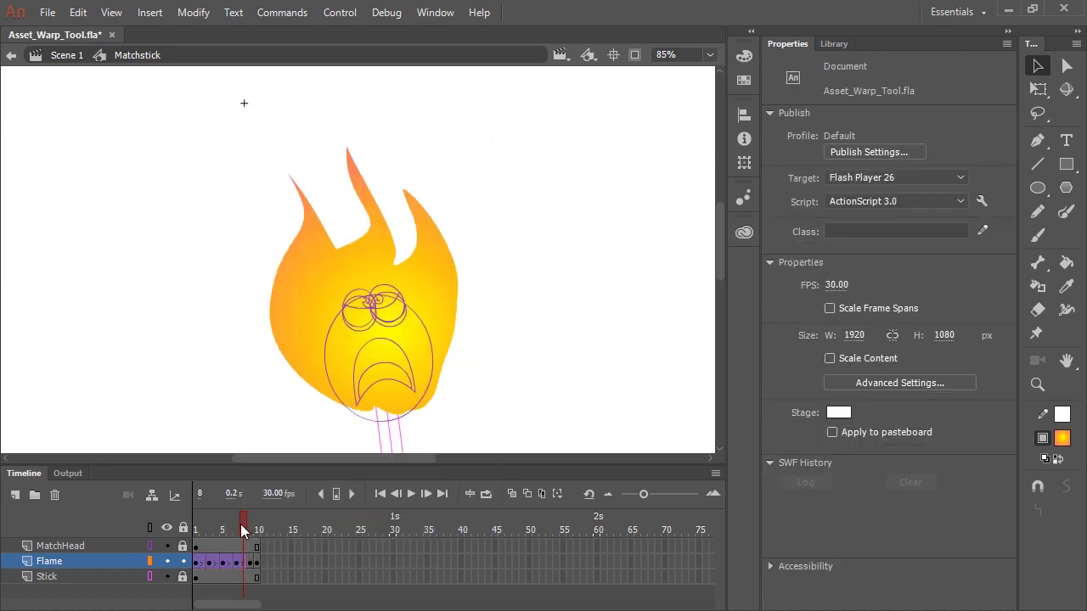
# - Insert keyframes at frames 10 and 5 on the MatchHead layer, making the head slightly wider and shorter at frame 5
pyautogui.click(257, 549)
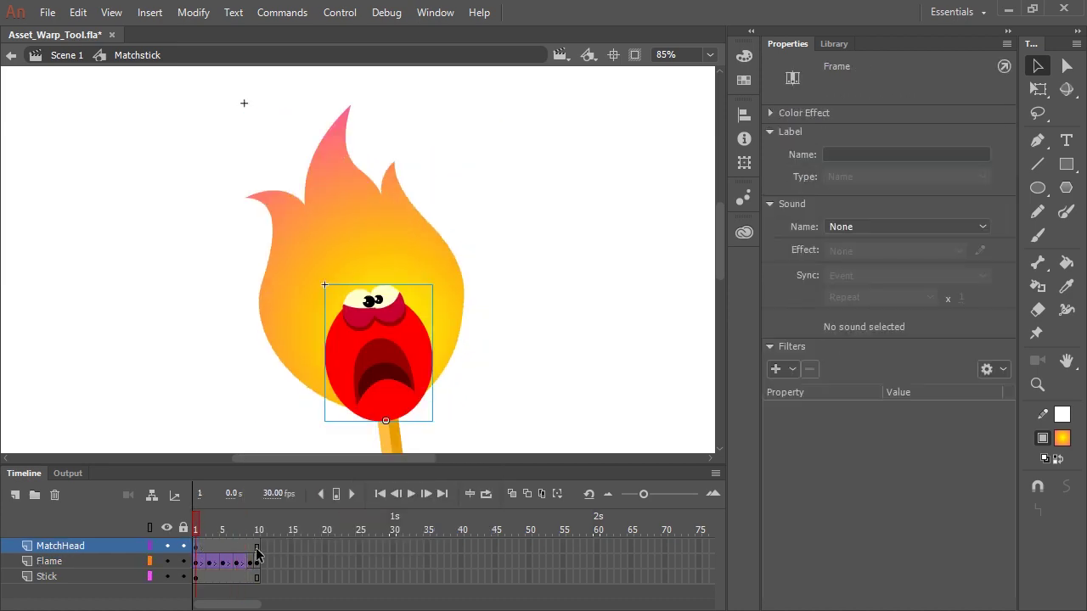
pyautogui.click(256, 549)
pyautogui.press('F6')
pyautogui.click(223, 548)
pyautogui.press('F6')
pyautogui.press('q')
pyautogui.moveTo(433, 284); pyautogui.dragTo(439, 293)
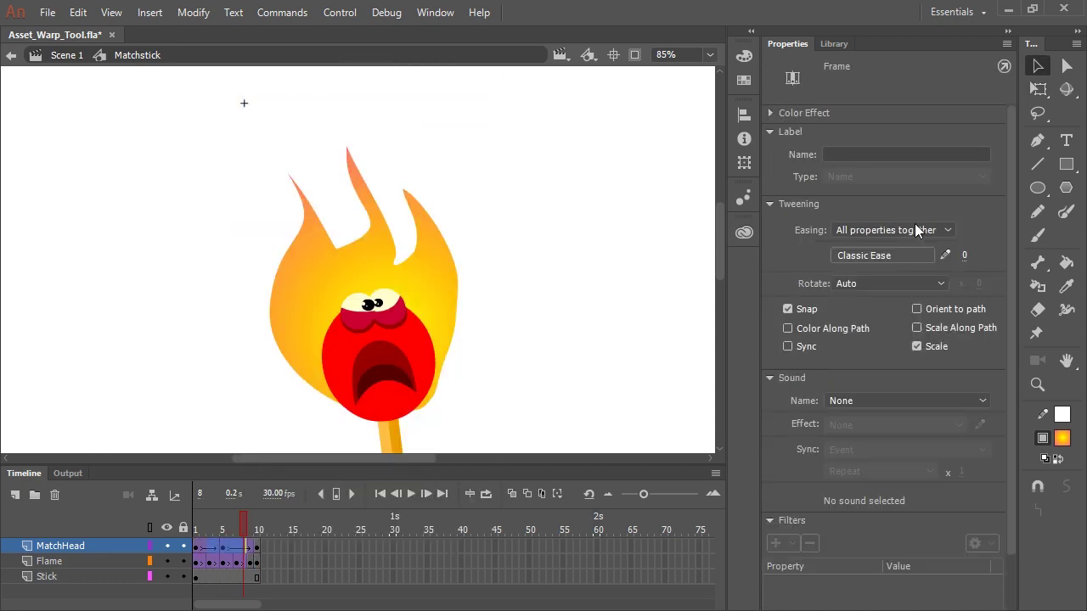
# - Apply the Ease In Out preset to the MatchHead layer's classic tweens and preview the motion
pyautogui.click(873, 254)
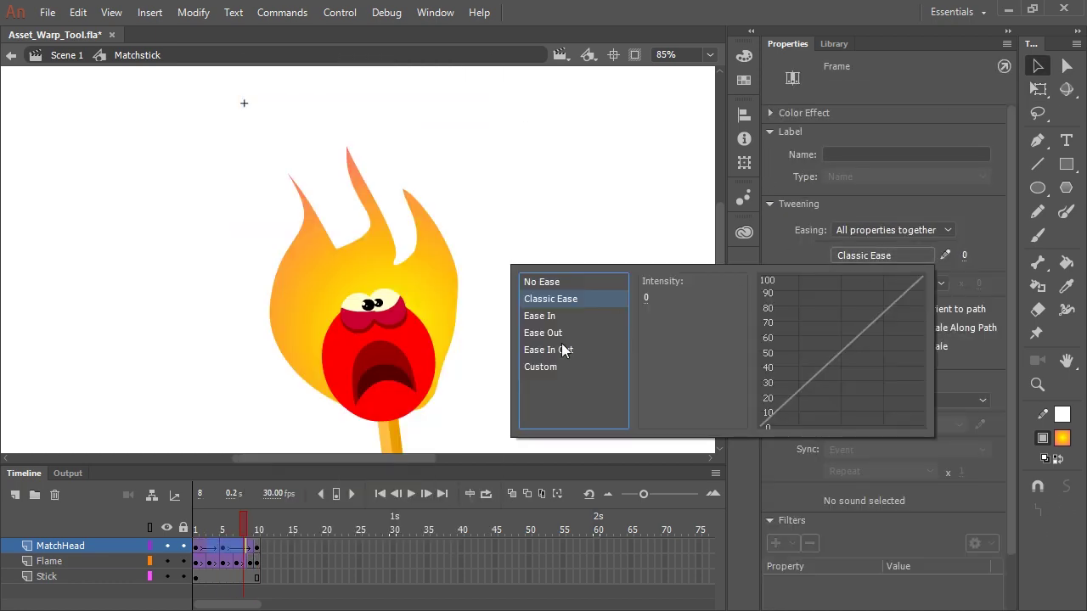
pyautogui.doubleClick(563, 347)
pyautogui.moveTo(235, 514); pyautogui.dragTo(224, 528)
# - Return to Scene 1 and move the matchstick's transformation point to the bottom of the stick
pyautogui.click(68, 57)
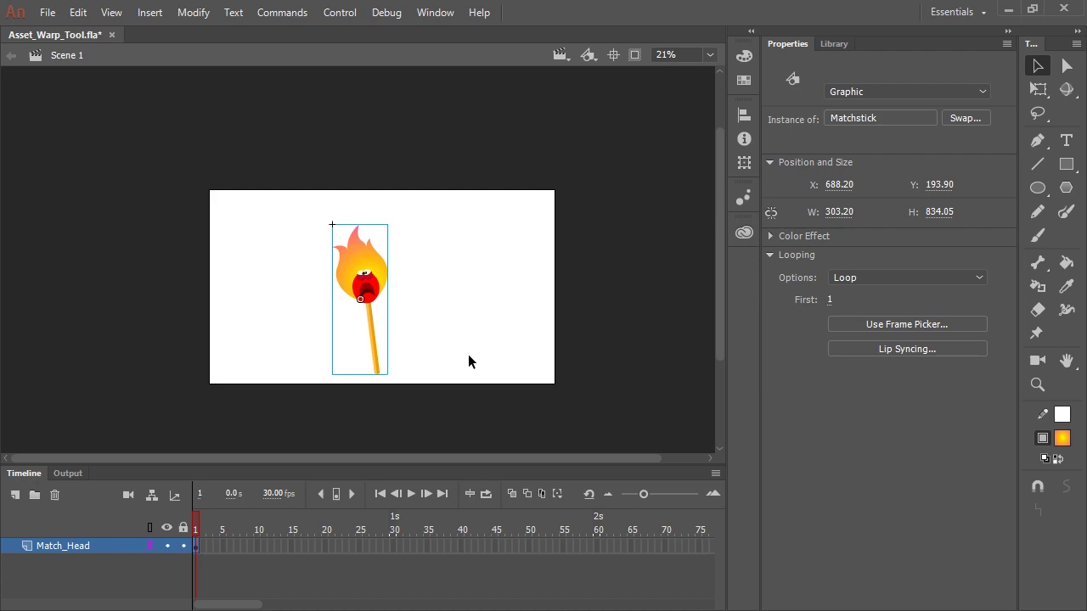
pyautogui.press('q')
pyautogui.hotkey('ctrl', '=')
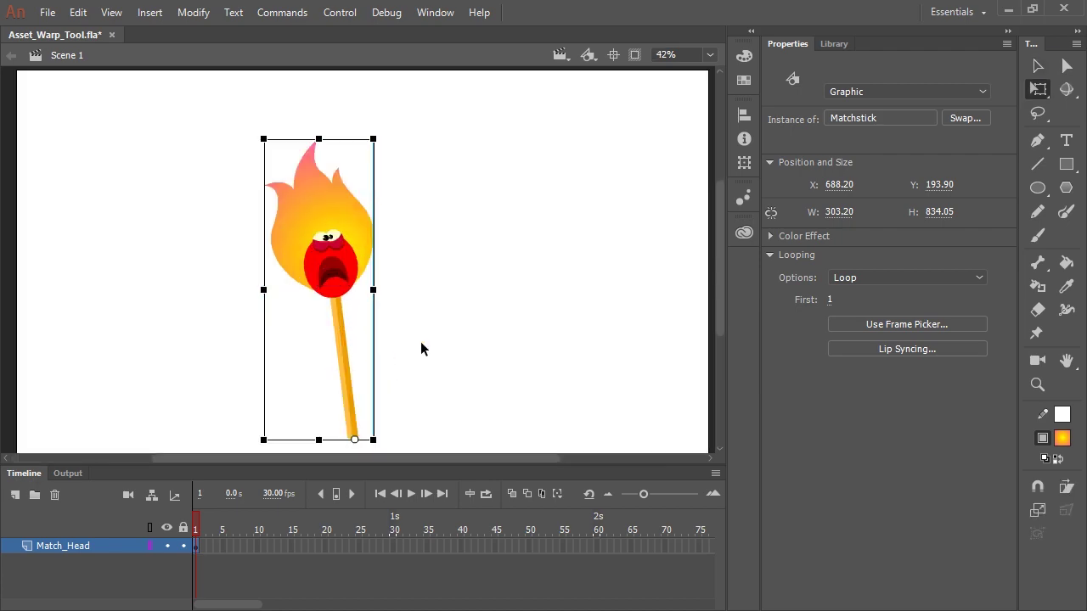
# - Insert keyframes at frames 30 and 15 on the Match_Head layer
pyautogui.click(393, 547)
pyautogui.press('F6')
pyautogui.click(292, 547)
pyautogui.press('F6')
# - Rotate the matchstick clockwise about its base at frame 15 and create classic tweens between the three keyframes
pyautogui.moveTo(379, 135); pyautogui.dragTo(466, 156)
pyautogui.moveTo(243, 546); pyautogui.dragTo(351, 547)
pyautogui.rightClick(328, 545)
pyautogui.click(403, 106)
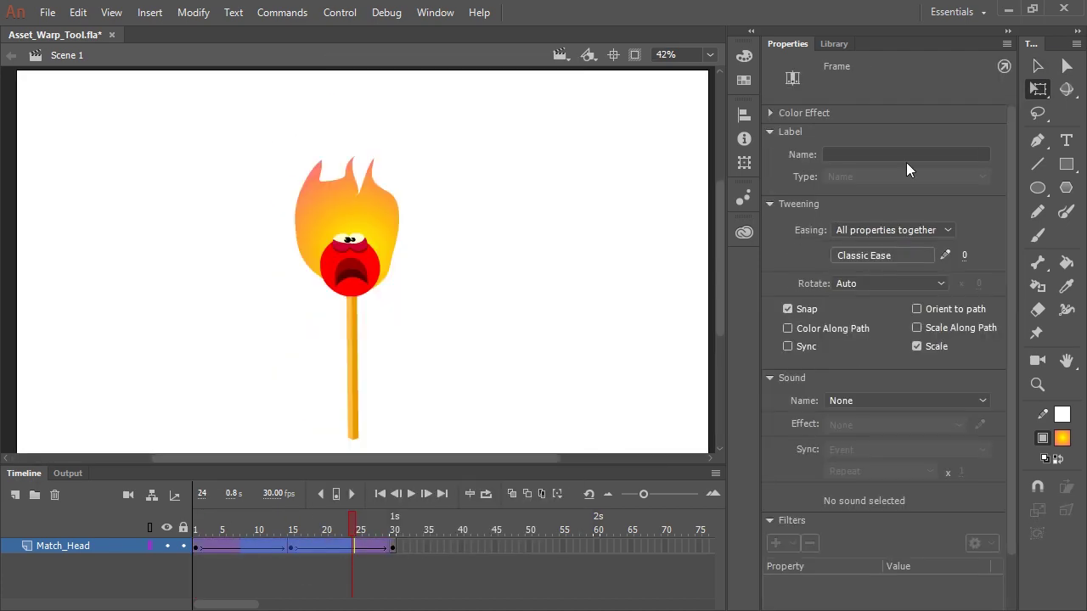